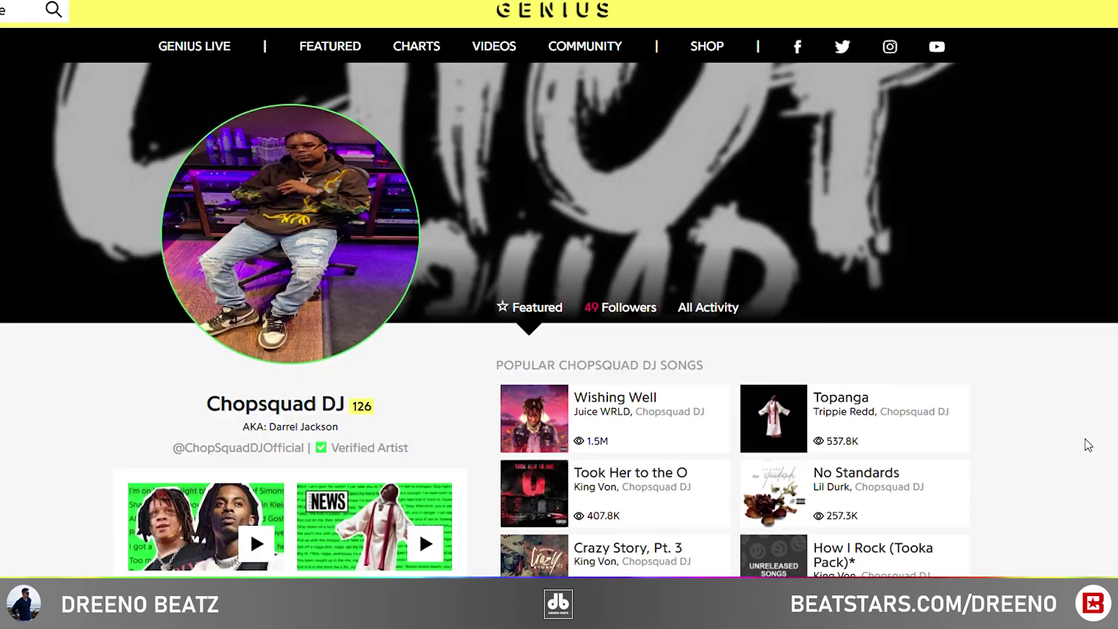
Look over Chopsquad DJ's popular songs on Genius, and switch to FL Studio to play the remake's full arrangement.
scroll(1085, 438, "down", 5)
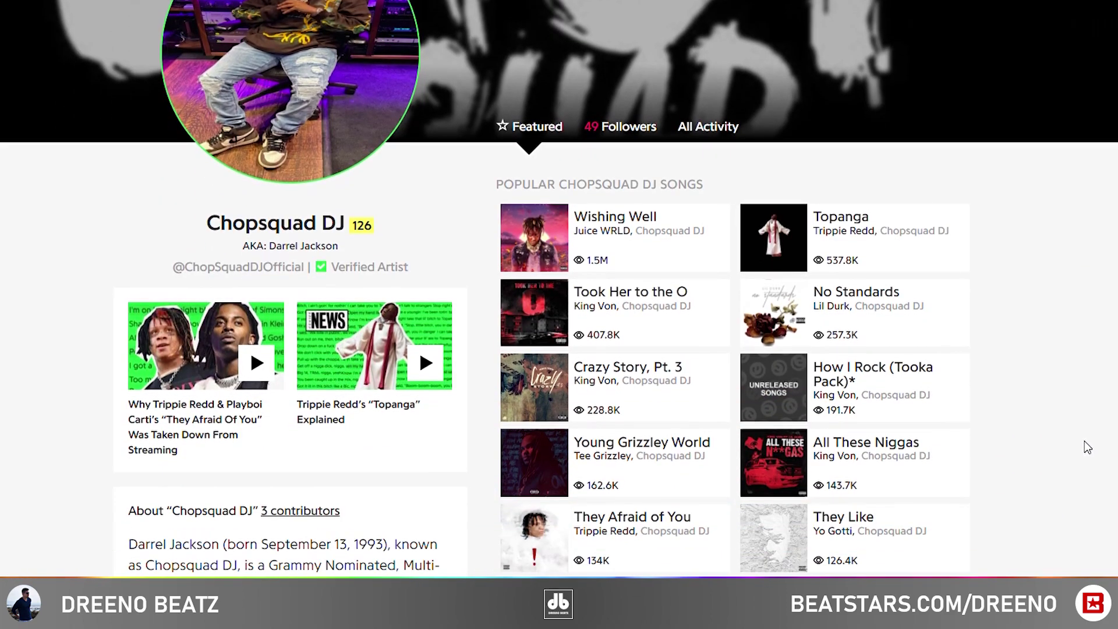
scroll(1084, 442, "down", 1)
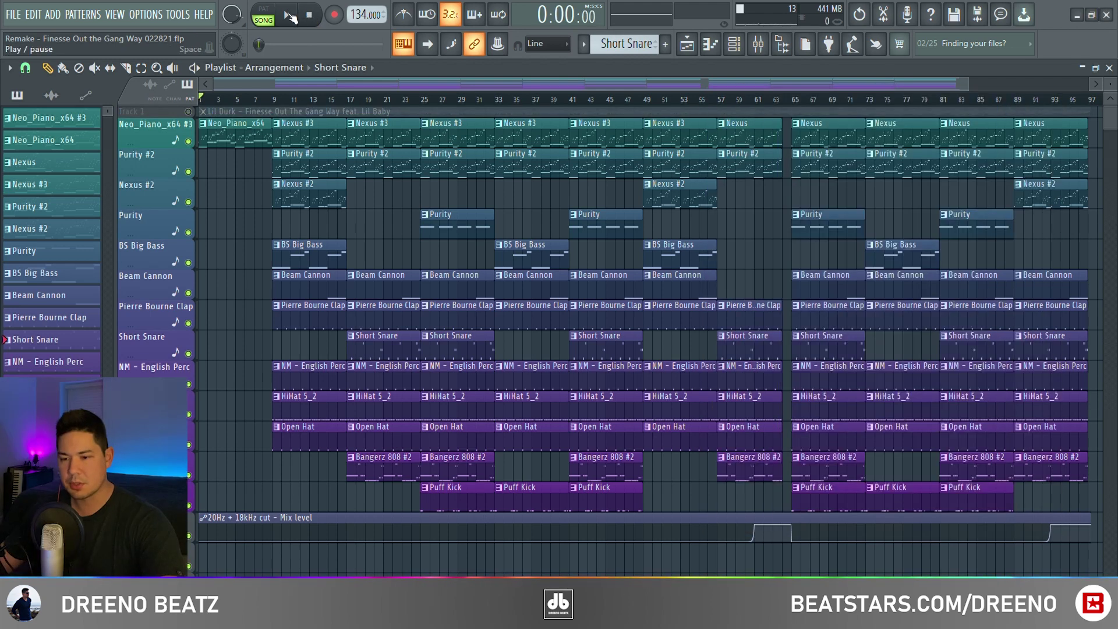
key("space")
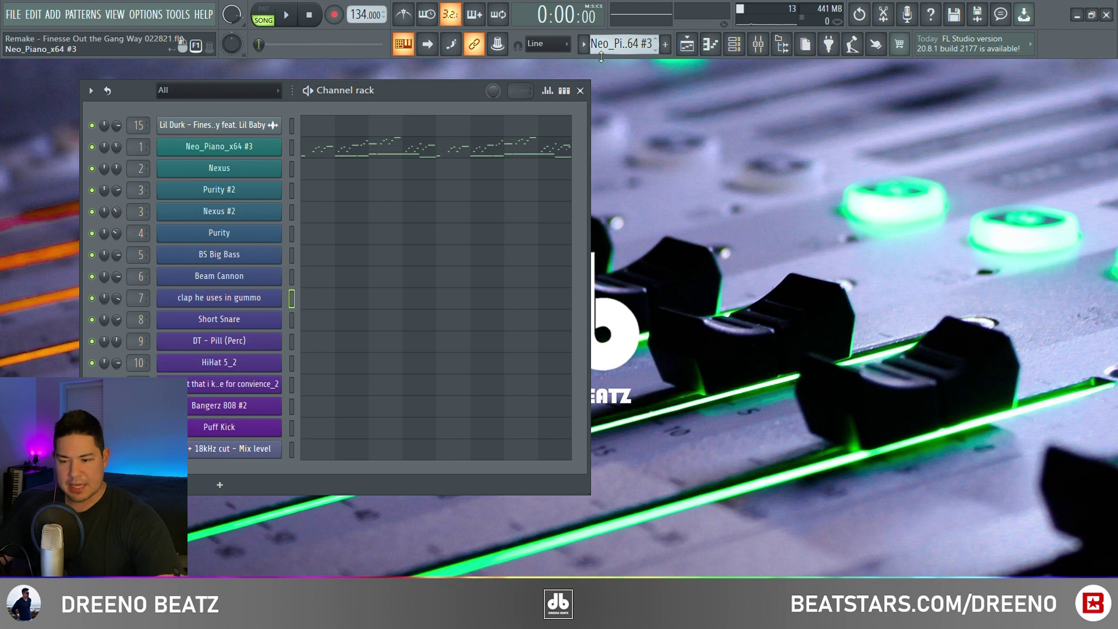
Inspect the Neo_Piano_x64 #3 instrument and play its melody from the piano roll.
left_click(251, 148)
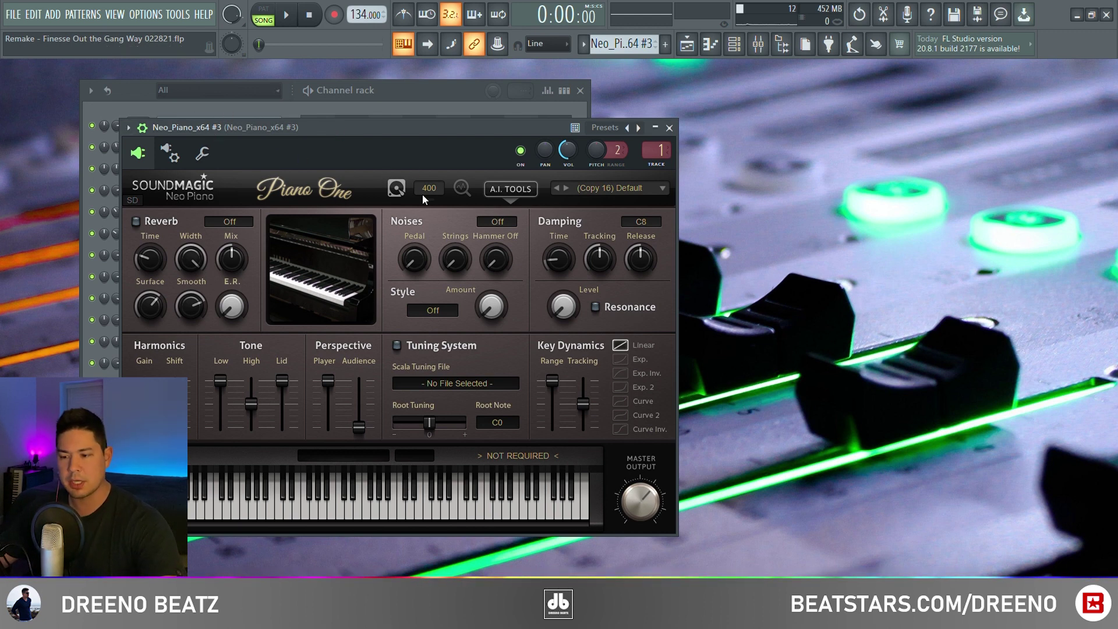
key("F7")
key("space")
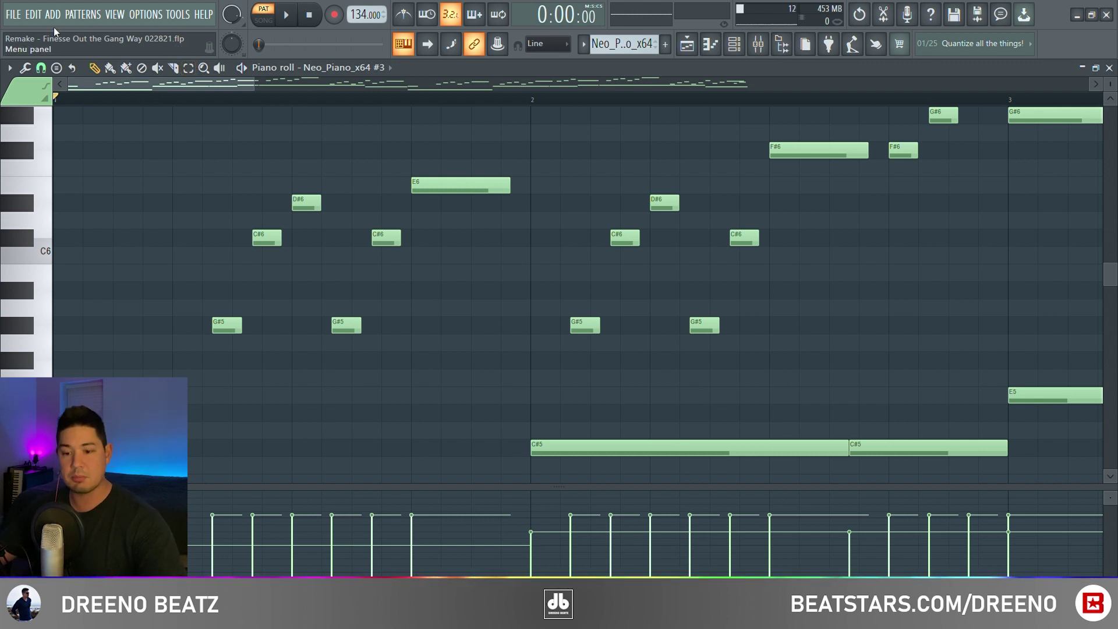
Review the piano roll's snap-to-grid choices, including the 1/3 step option.
left_click(41, 67)
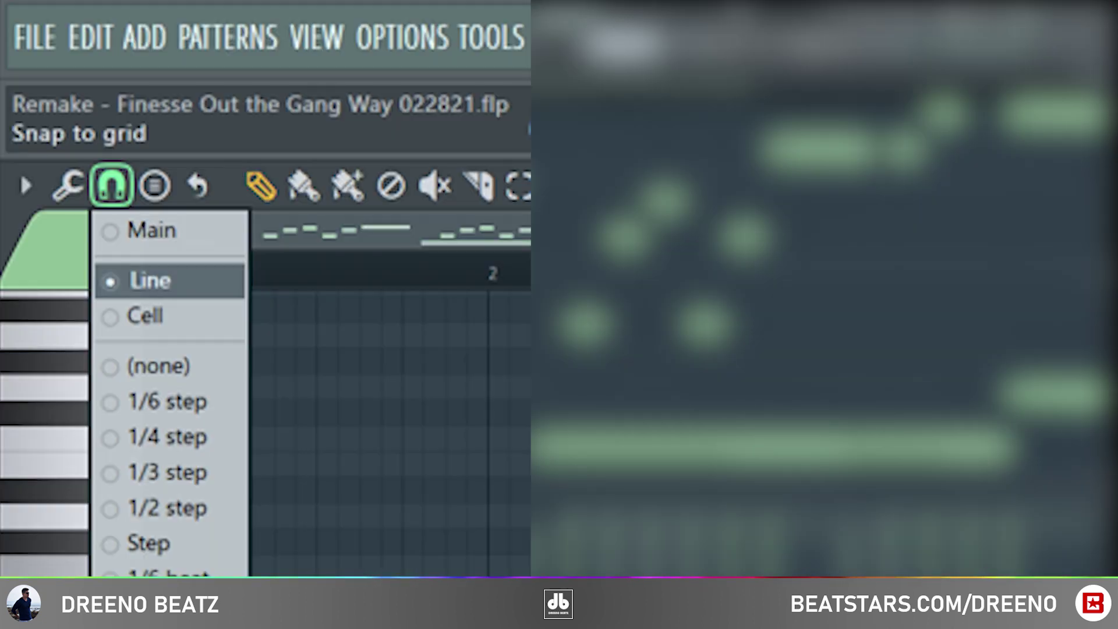
left_click(169, 473)
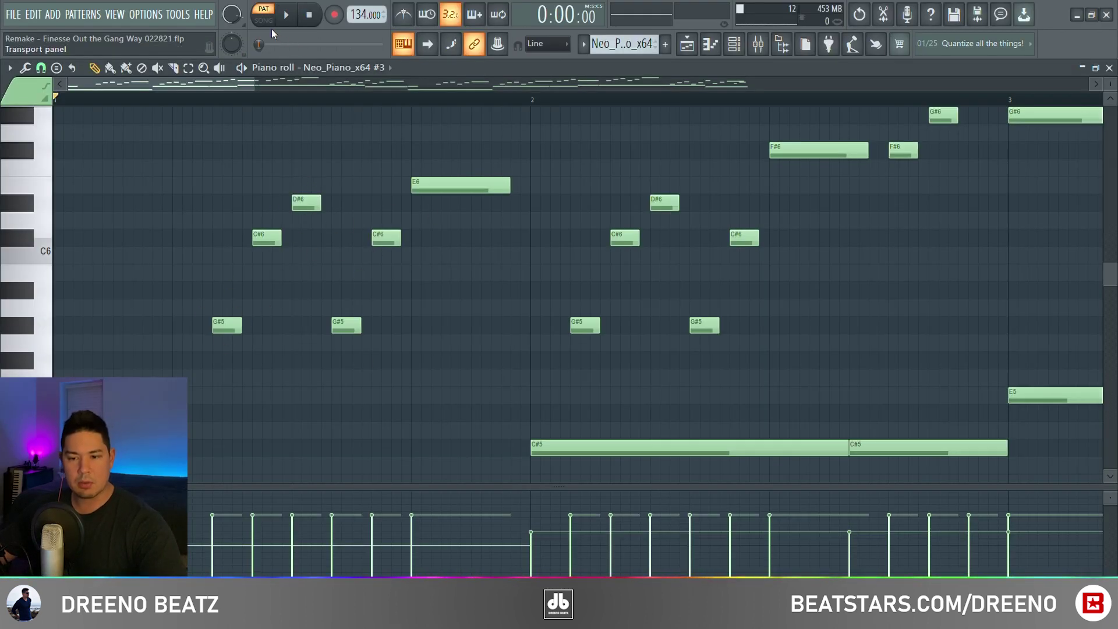
left_click(41, 68)
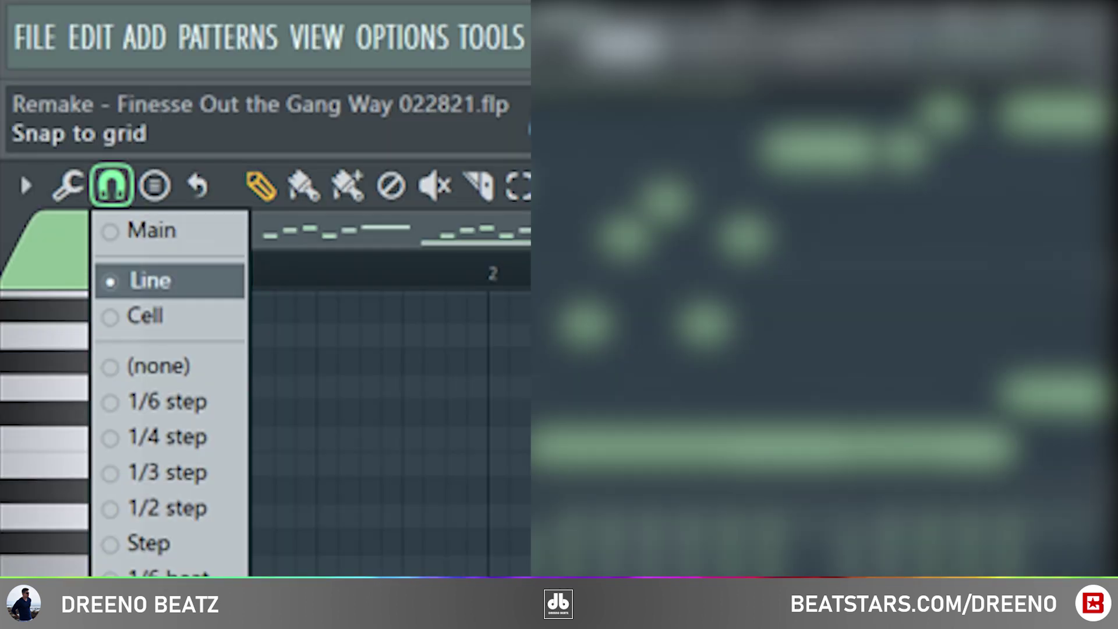
key("Escape")
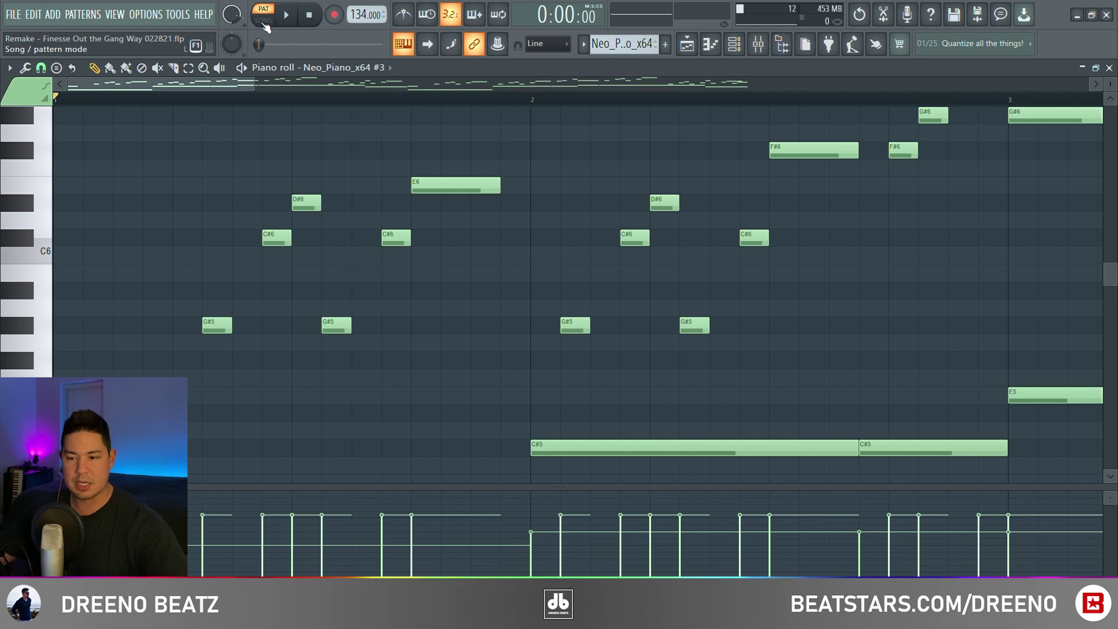
Play the quantized piano melody, undo the quantization, and play the original timing for comparison.
key("space")
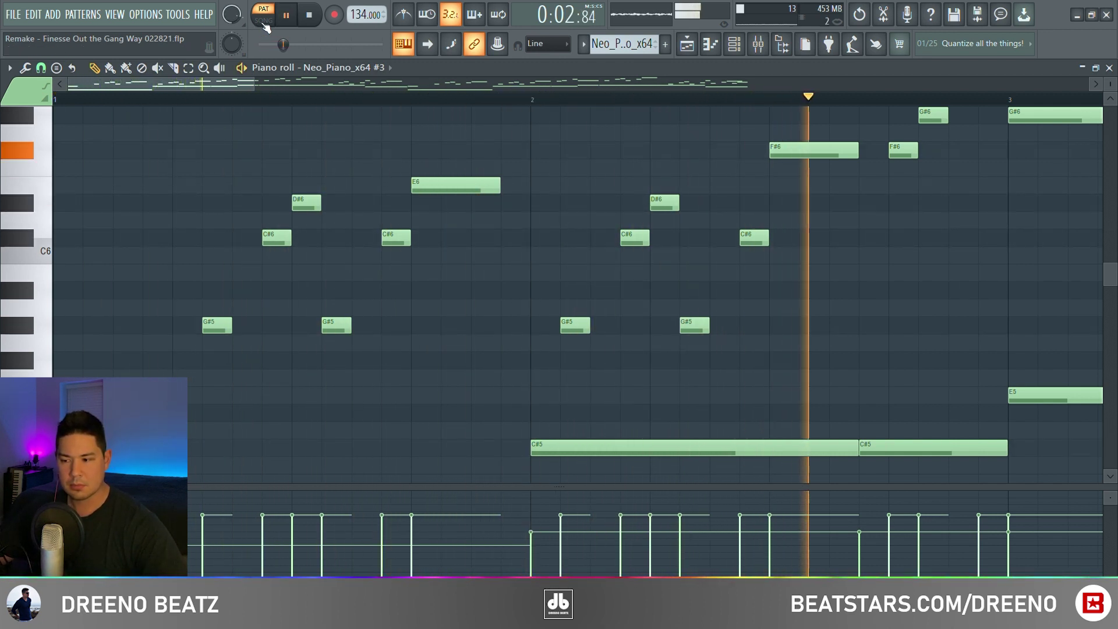
key("space")
key("ctrl+z")
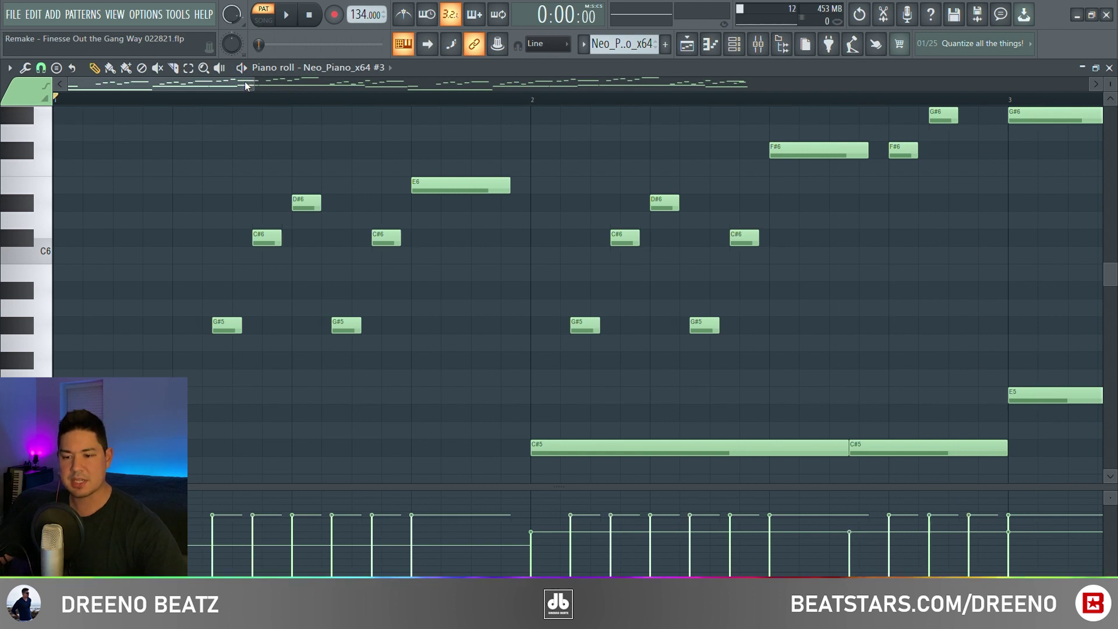
key("space")
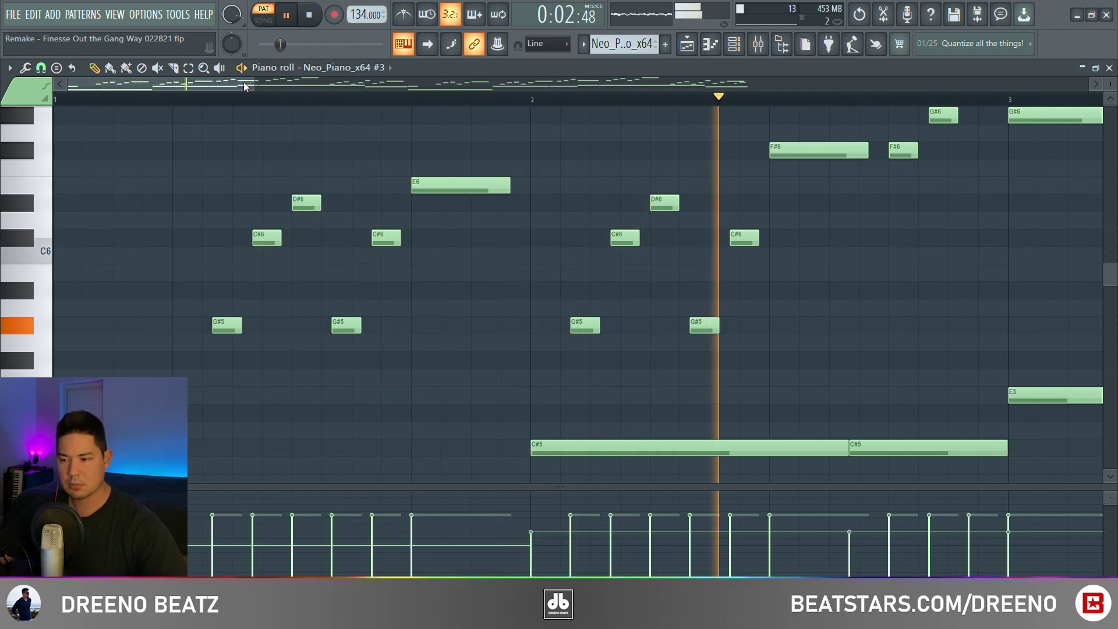
Check which preset the Purity #2 channel uses and play its pattern on its own.
key("l")
key("F5")
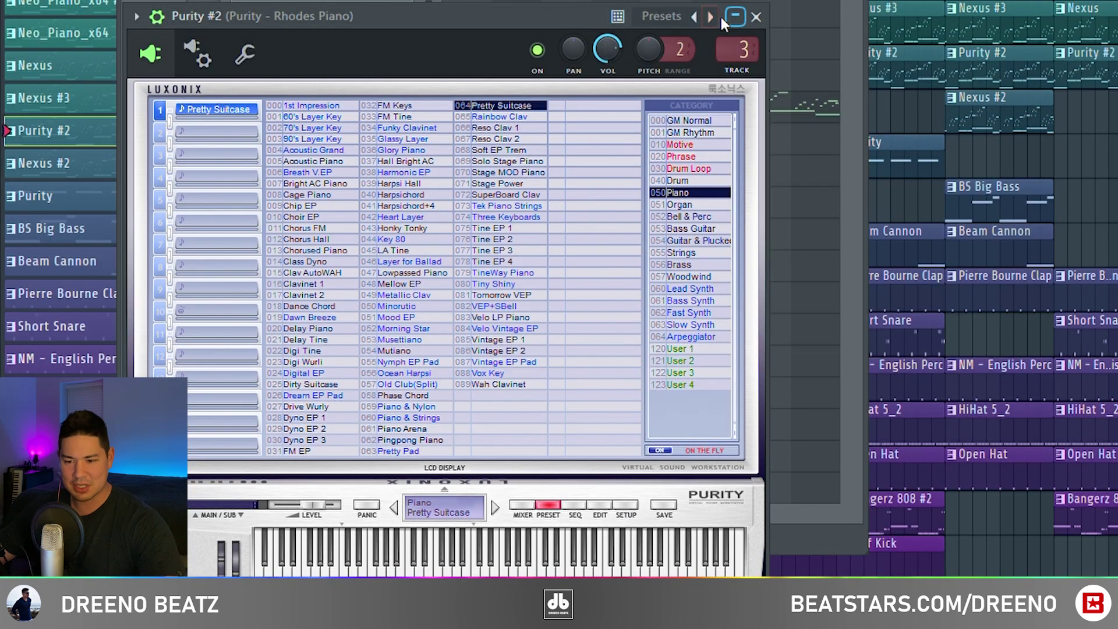
left_click(756, 17)
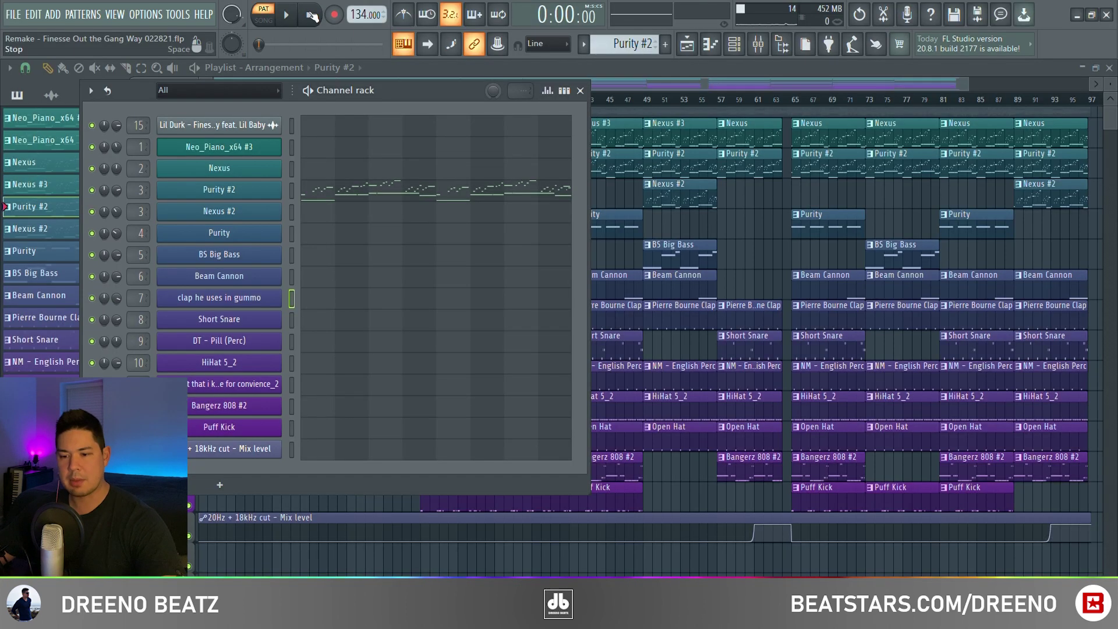
left_click(287, 16)
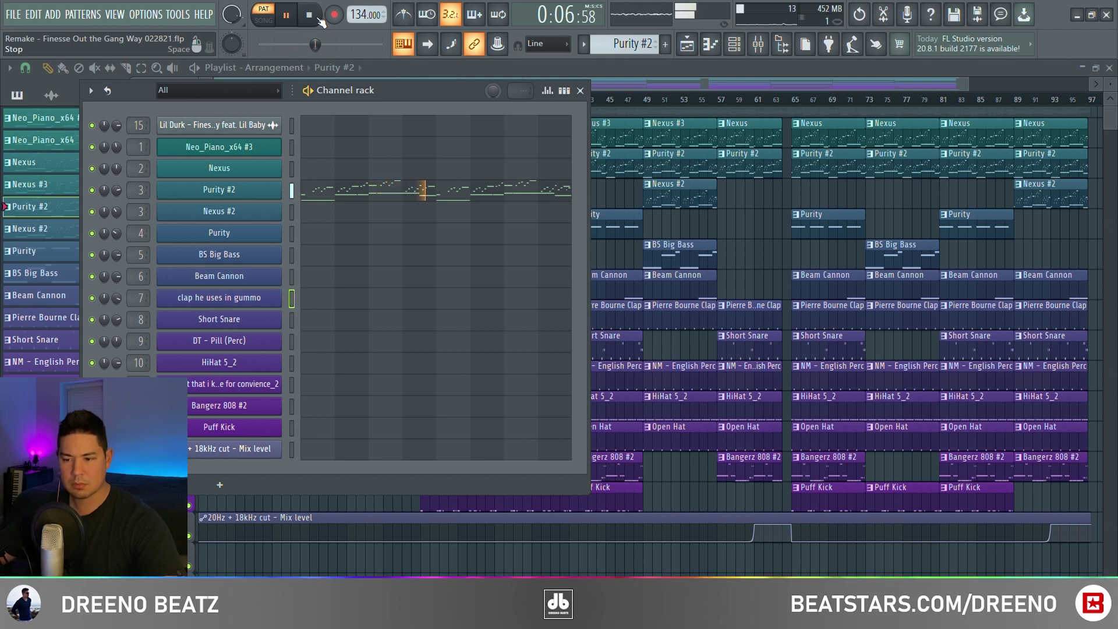
left_click(320, 19)
Select the Nexus #2 clip at bar 9 and check which preset its instrument uses.
key("F6")
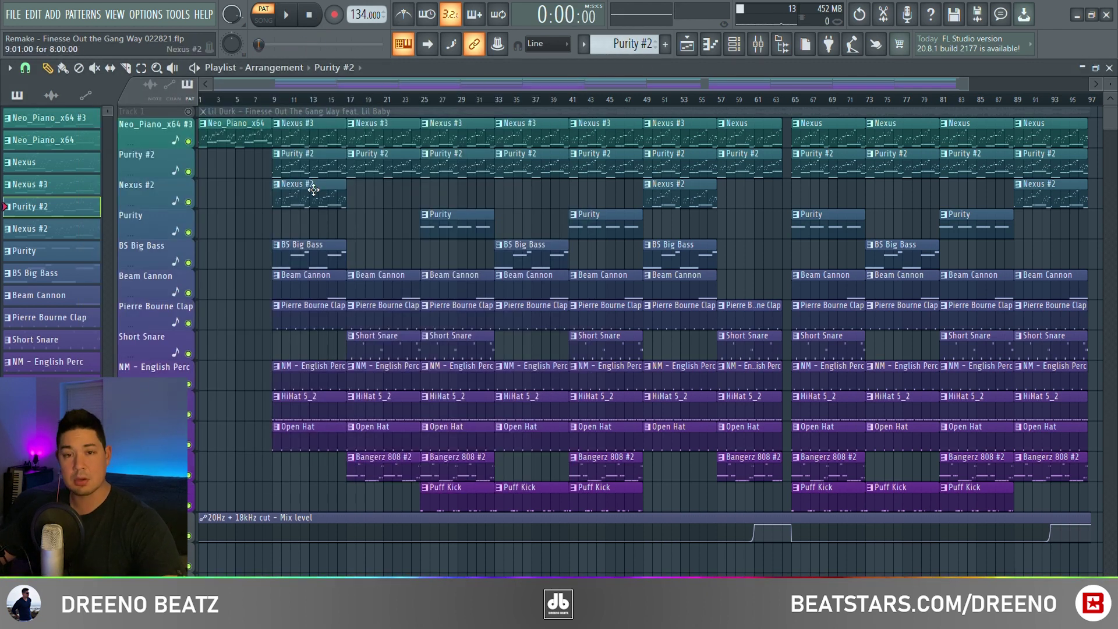
left_click(310, 198)
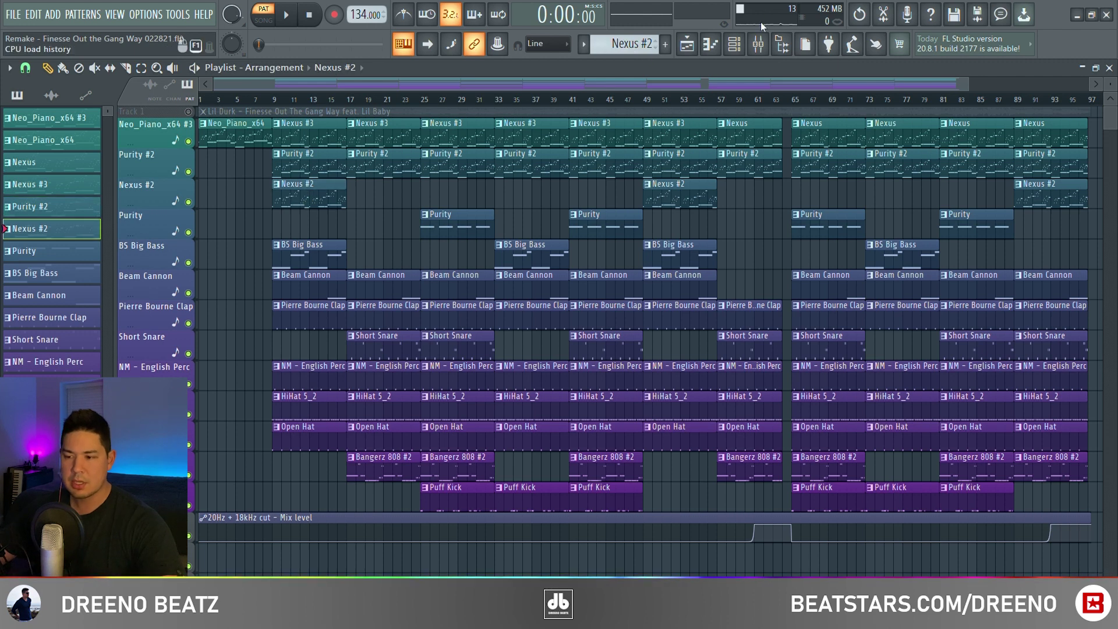
key("F6")
left_click(265, 217)
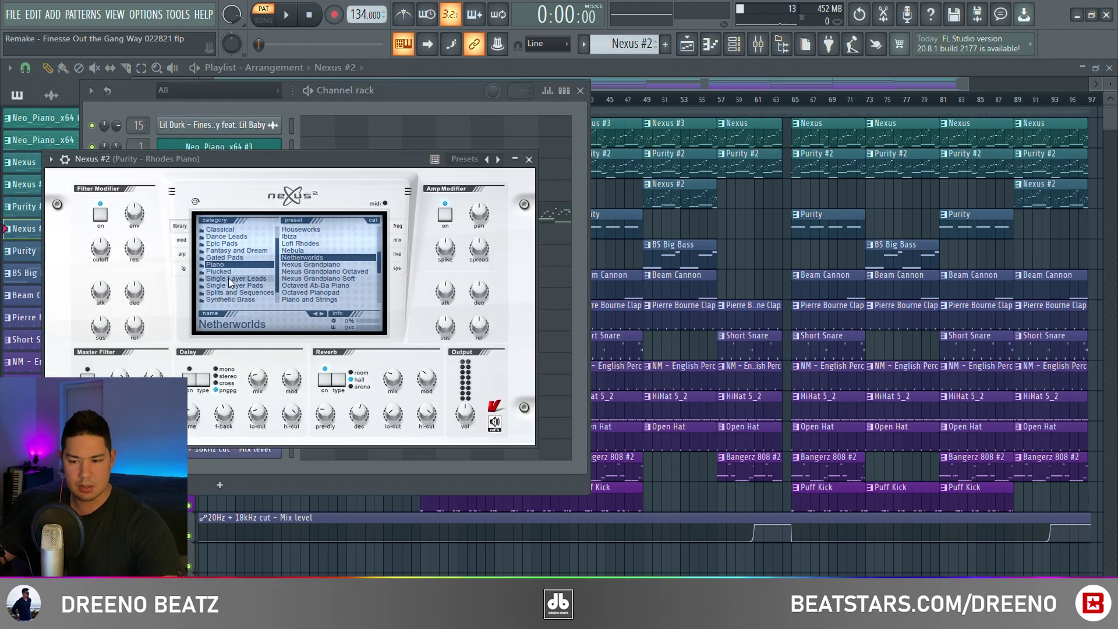
left_click(530, 160)
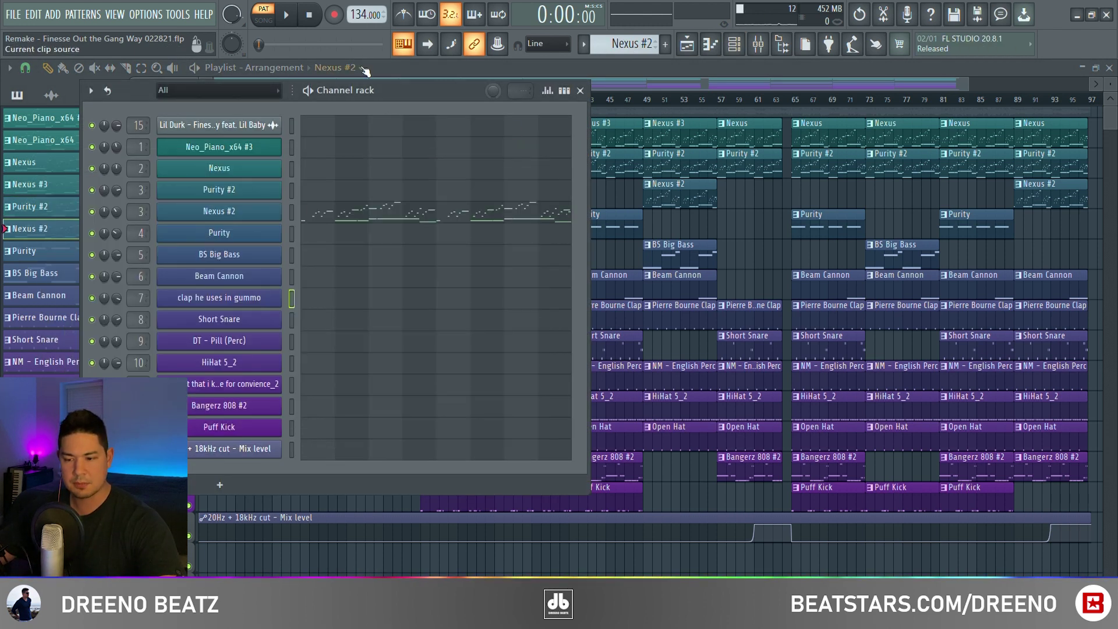
Play the Nexus #2 pattern alone, and listen to the top three melody tracks together from bar 9.
key("space")
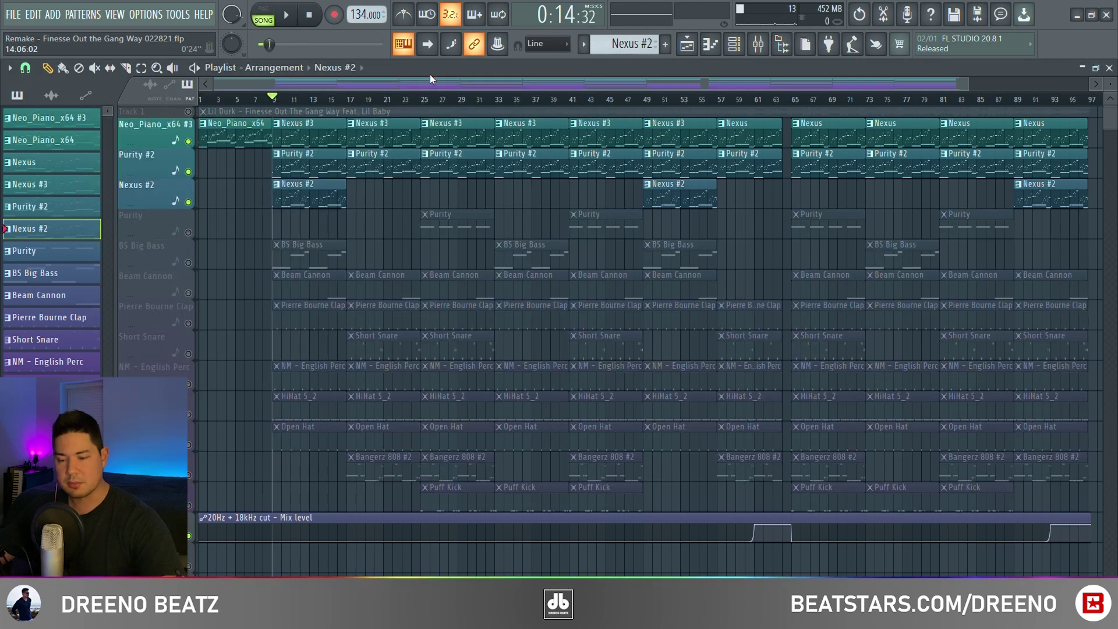
key("space")
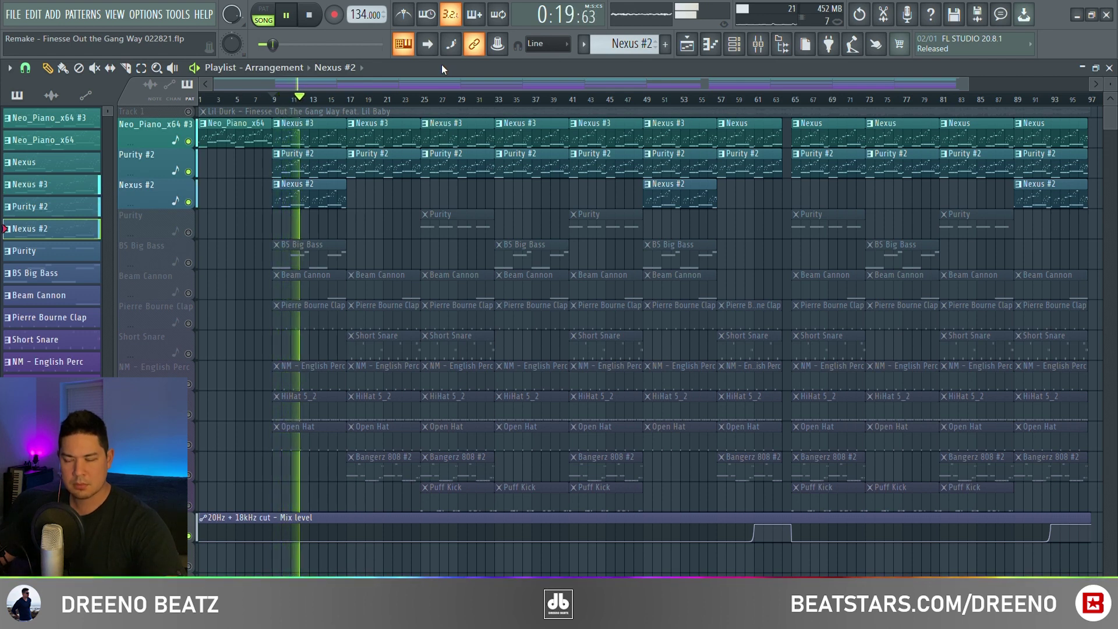
key("space")
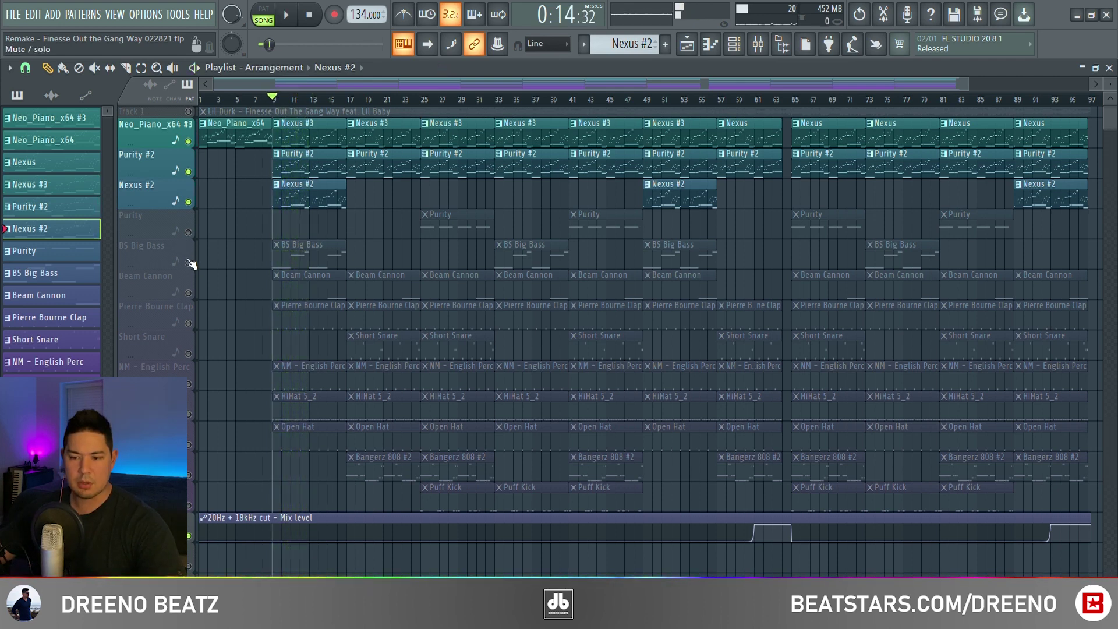
Solo the BS Big Bass track and inspect its Sylenth1 synth settings.
right_click(189, 263)
left_click(335, 263)
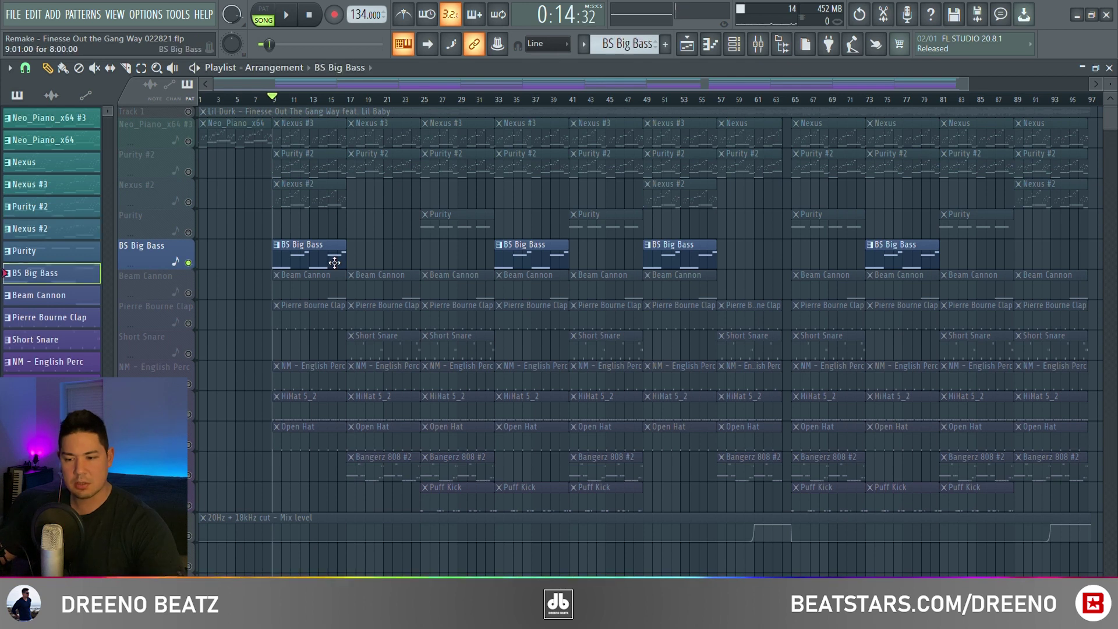
left_click(735, 44)
left_click(254, 265)
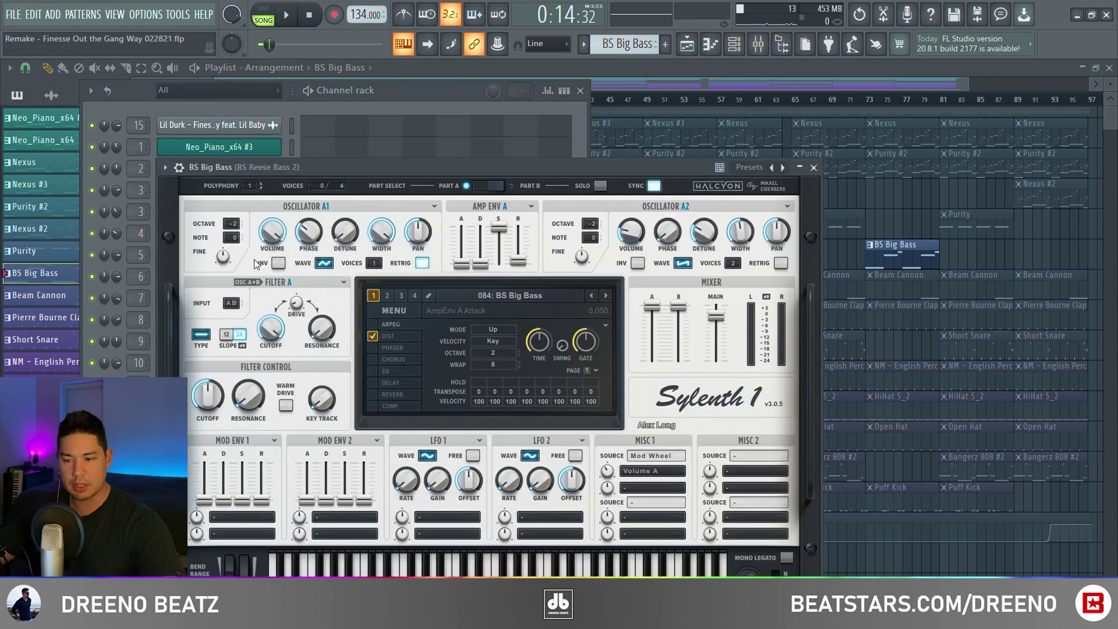
left_click(813, 167)
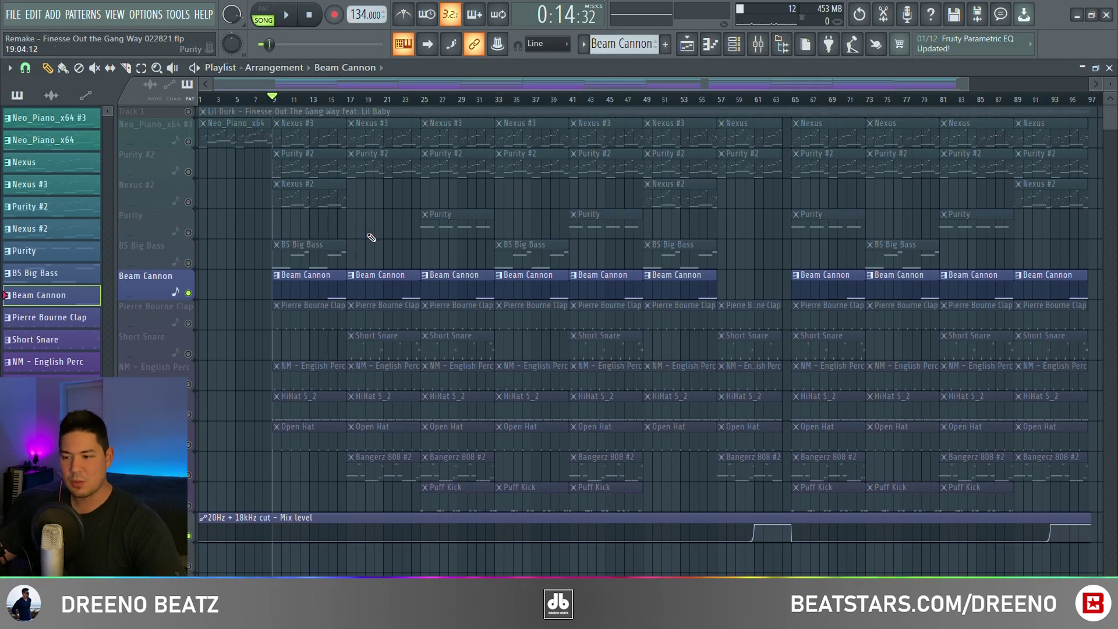
Examine the clap channel's note placement in the piano roll for the Pierre Bourne Clap pattern.
key("F6")
left_click(212, 297)
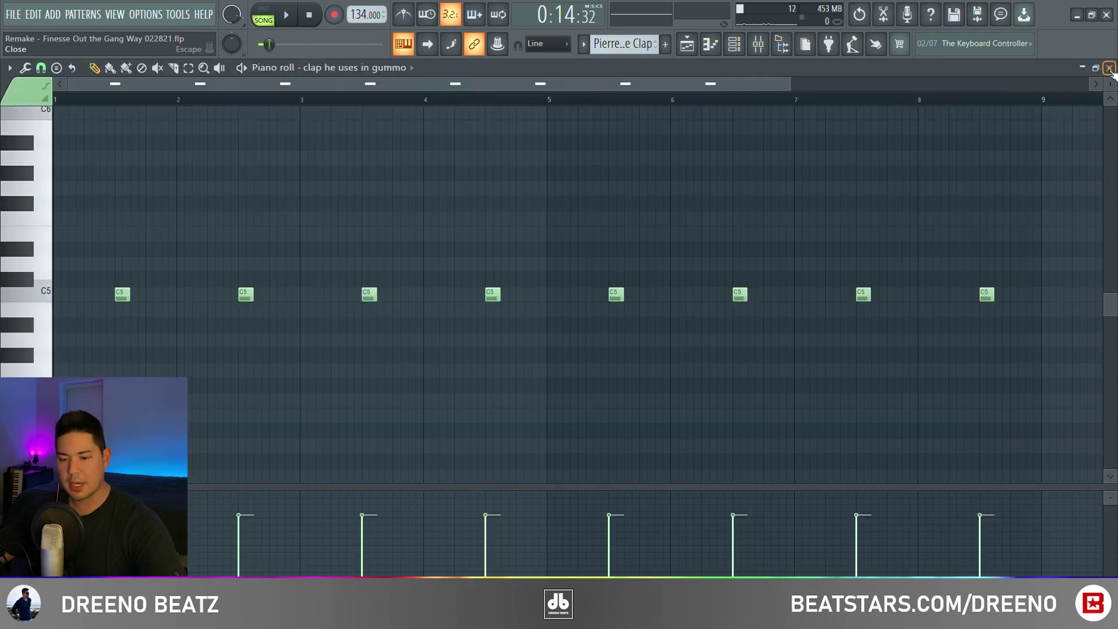
left_click(1109, 67)
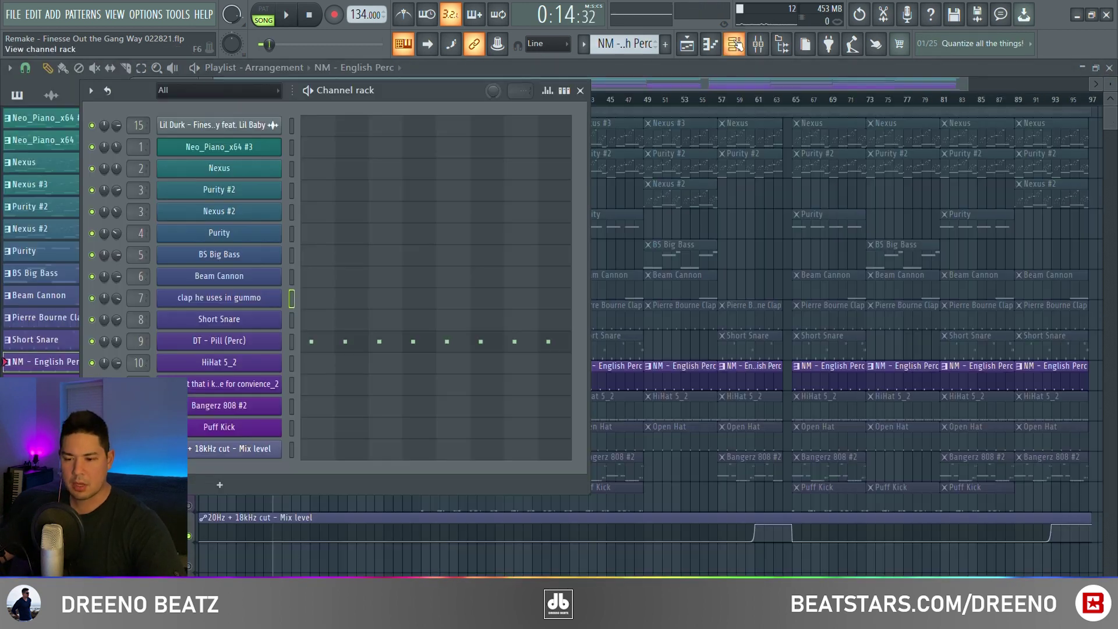
Review and play the DT - Pill (Perc) notes in the piano roll, and open the HiHat 5_2 channel.
left_click(317, 346)
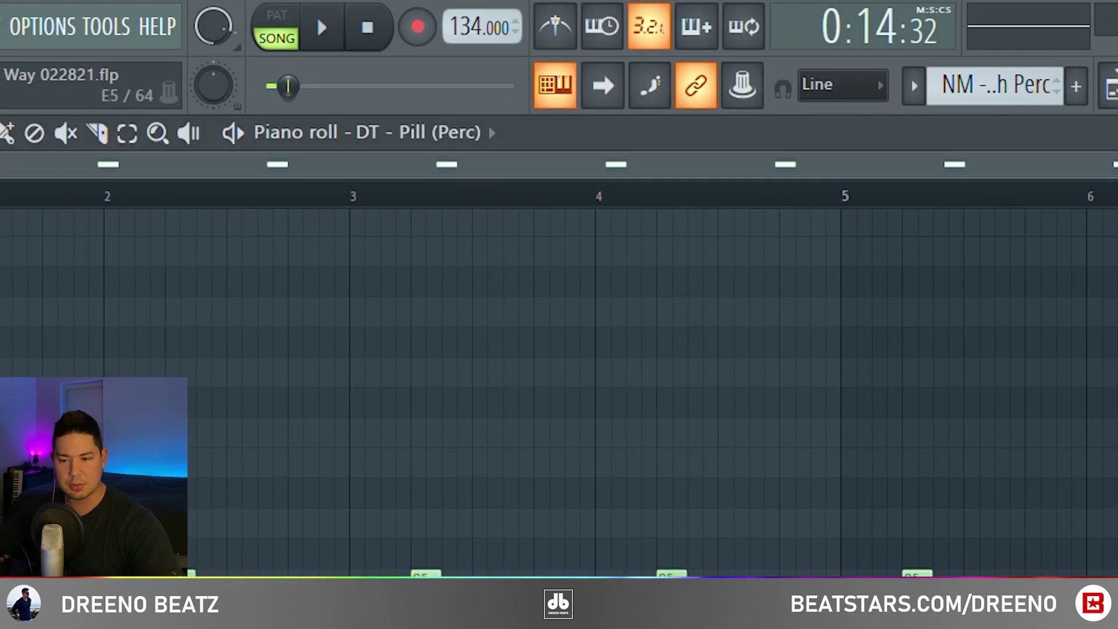
key("space")
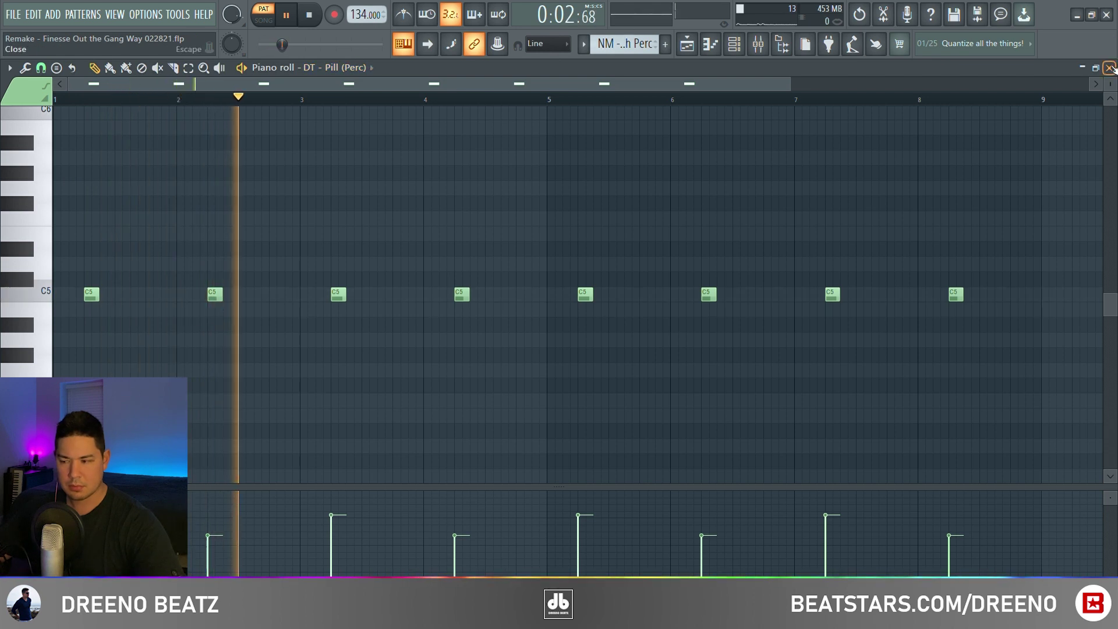
left_click(1111, 68)
key("space")
left_click(233, 363)
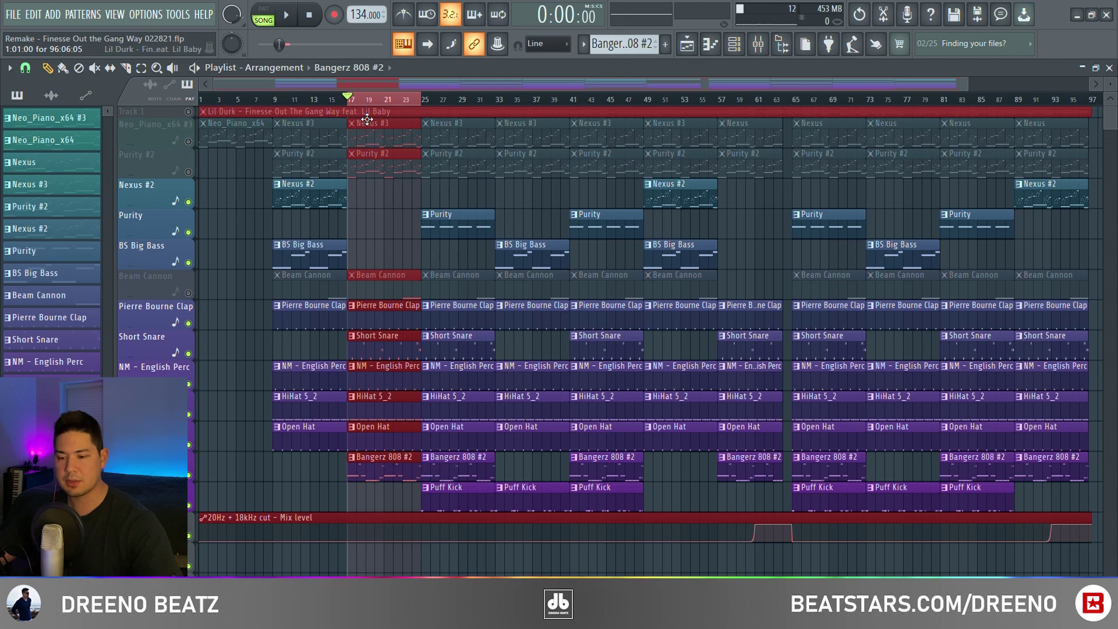
Play the selected section from bar 17, and review and play the Short Snare notes in the piano roll.
key("space")
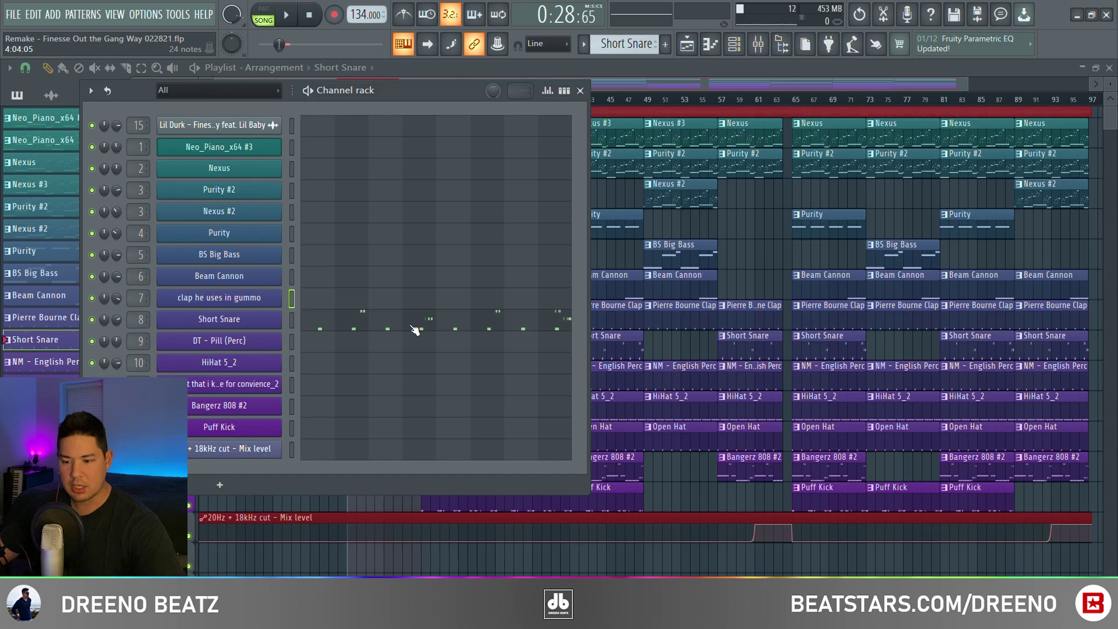
left_click(406, 326)
key("space")
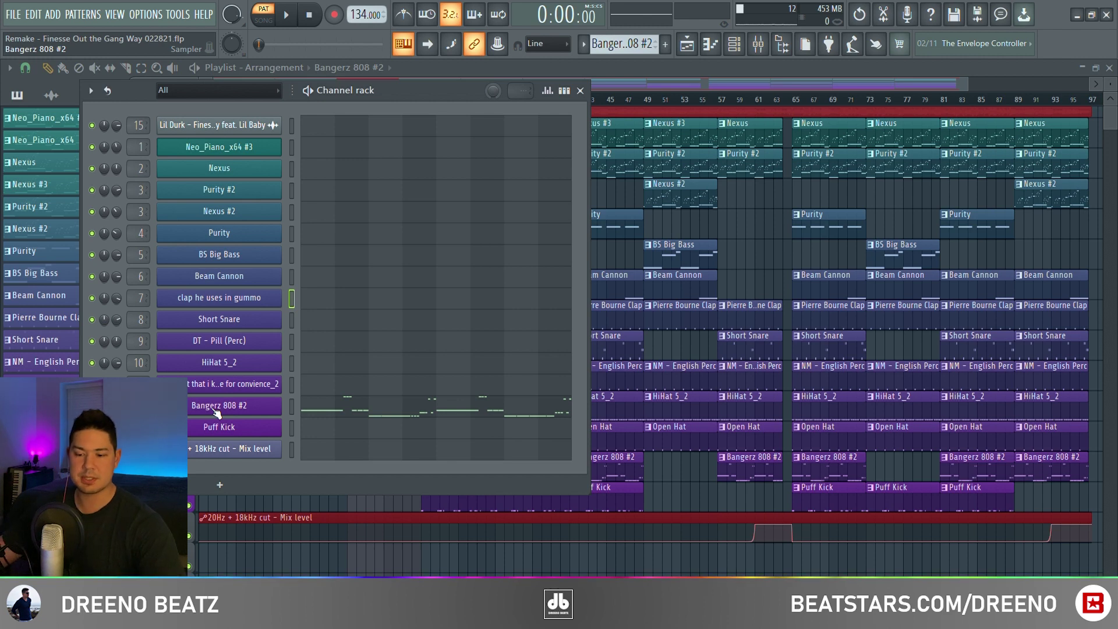
Try the Bangerz 808 #2 sample with no fade-out, and set its quick fade out to 90%.
left_click(217, 413)
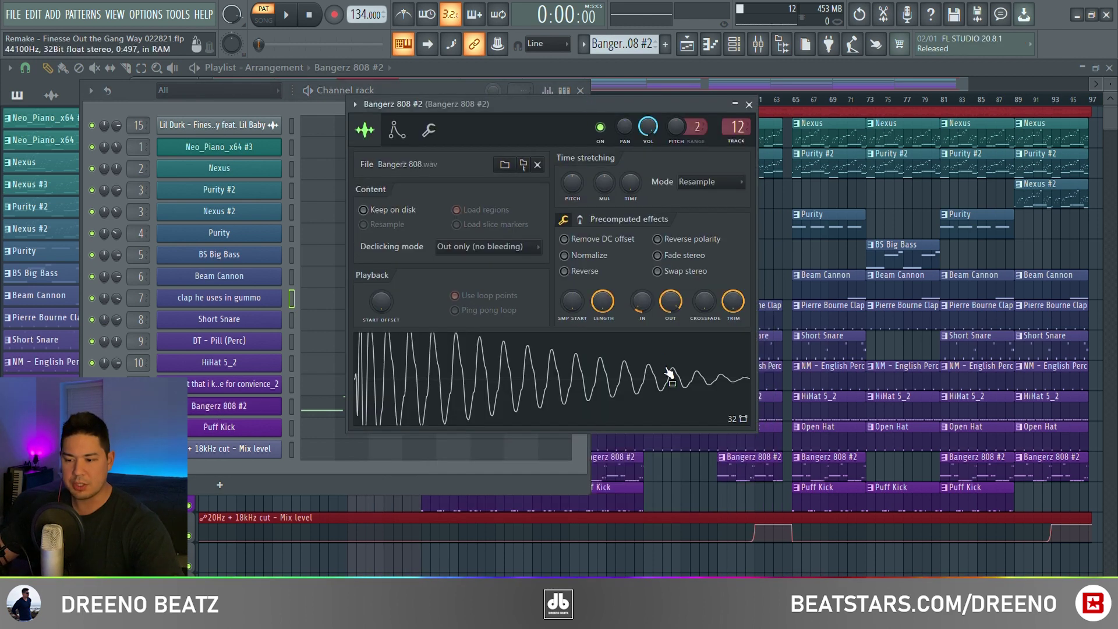
left_click_drag(671, 303, 671, 338)
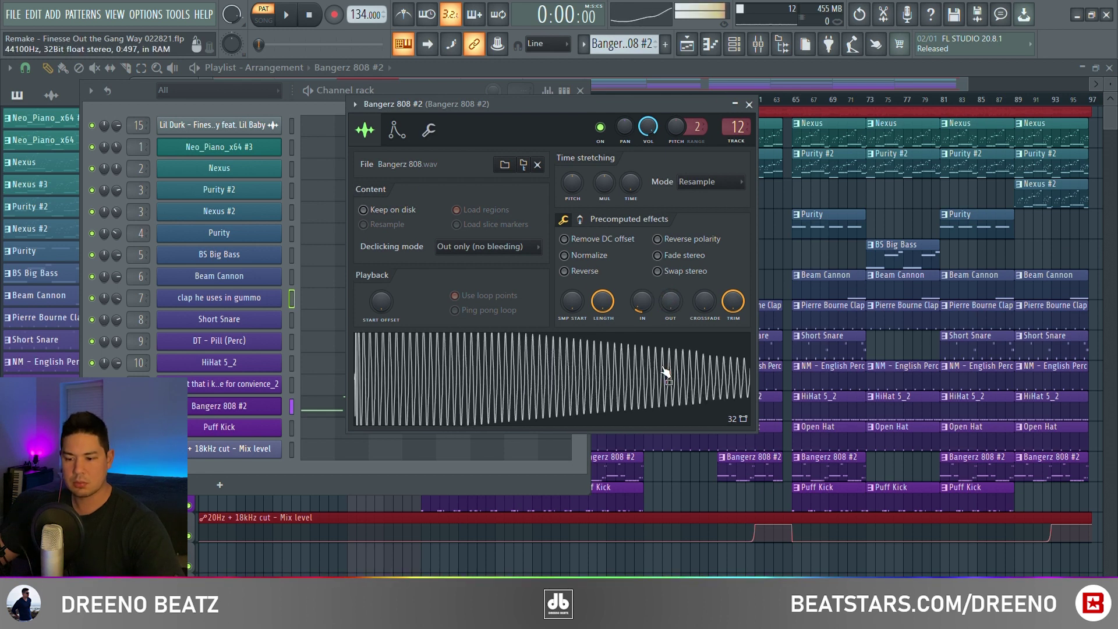
left_click_drag(671, 302, 671, 285)
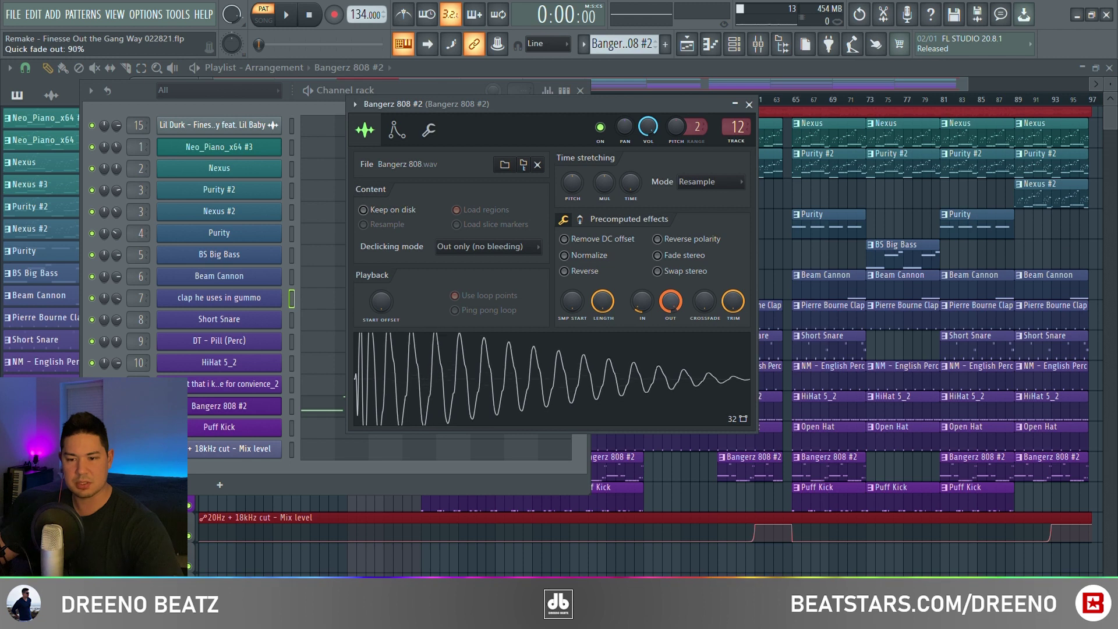
Review the Bangerz 808 #2 notes in the piano roll and play them through.
key("F7")
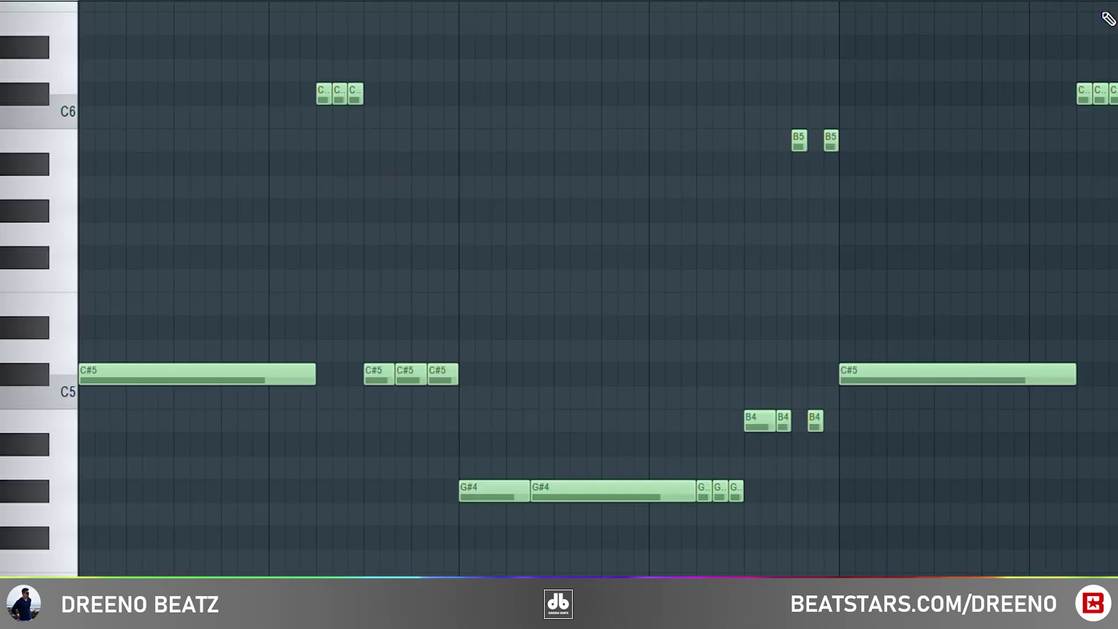
key("space")
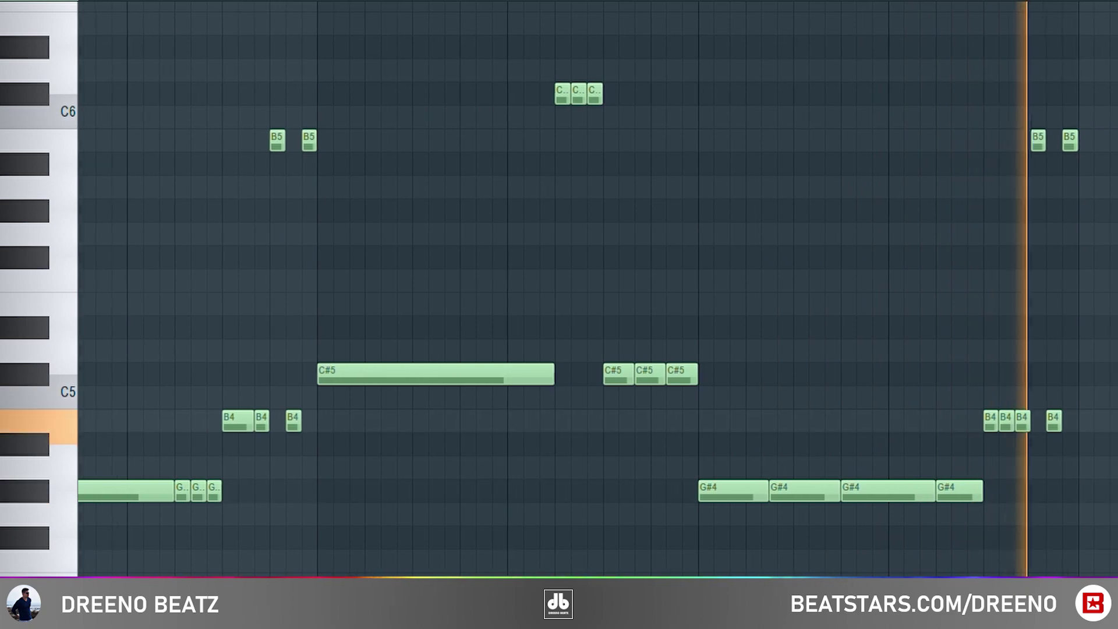
left_click(311, 16)
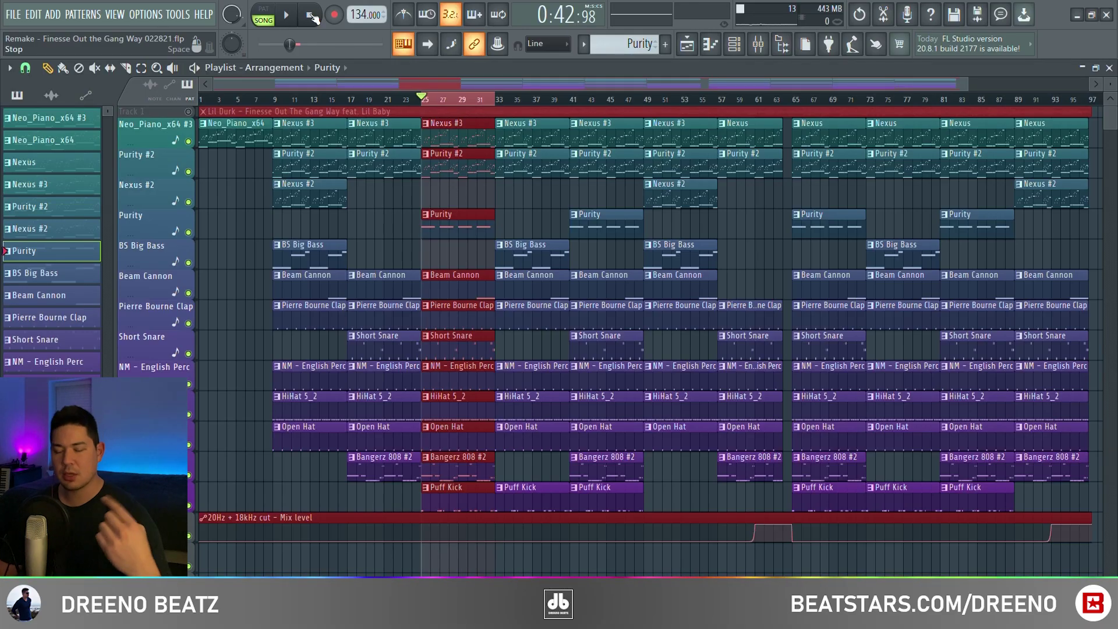
Play the selected section from bar 25, and review and play the Purity pattern's G#5 notes in the piano roll.
key("space")
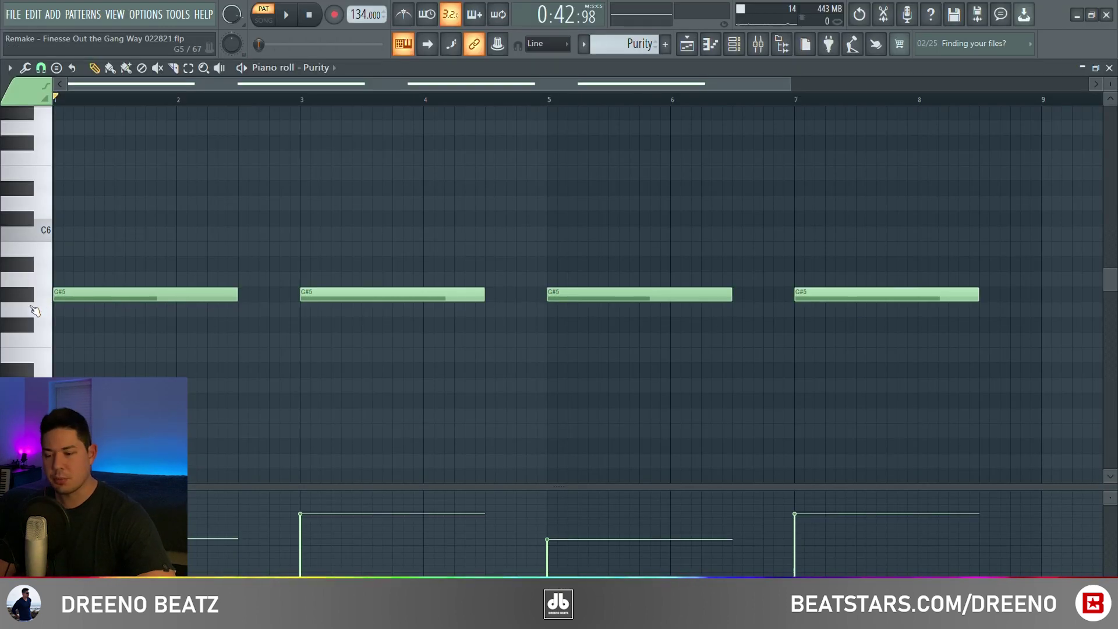
key("space")
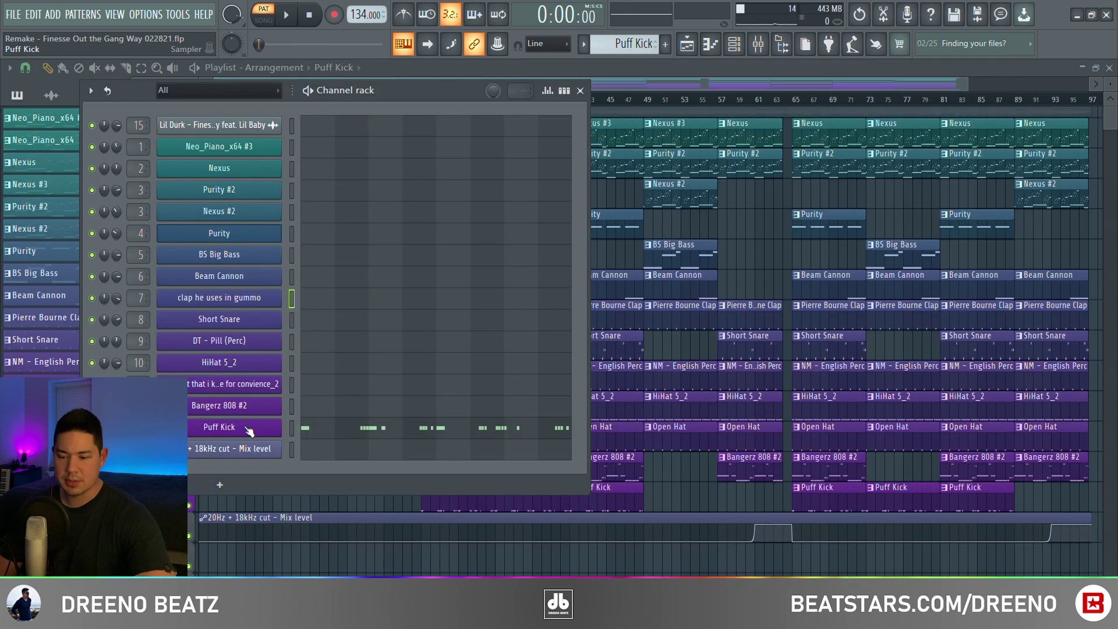
Review the Puff Kick sample settings and its notes, and play the drum and 808 tracks from bar 25 with the melodies and basses muted.
left_click(248, 429)
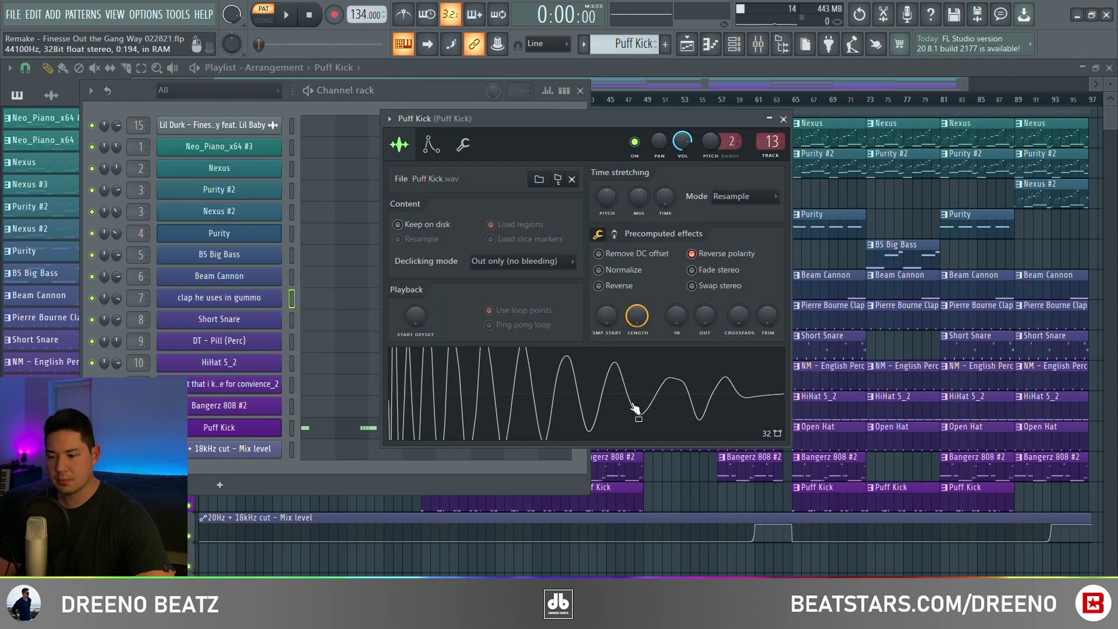
key("F7")
key("space")
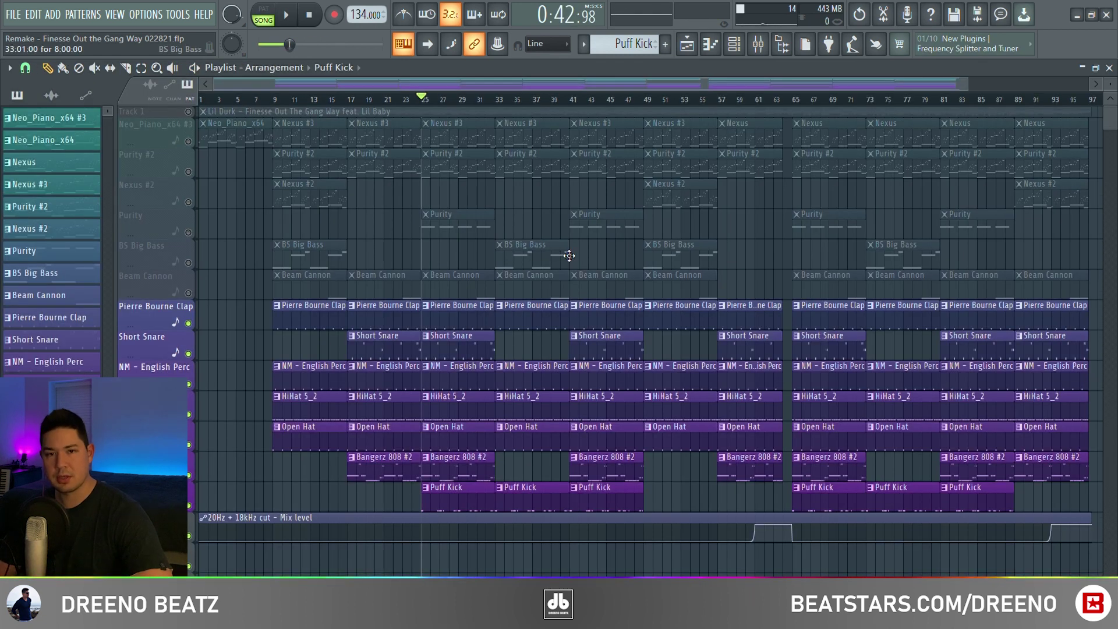
key("space")
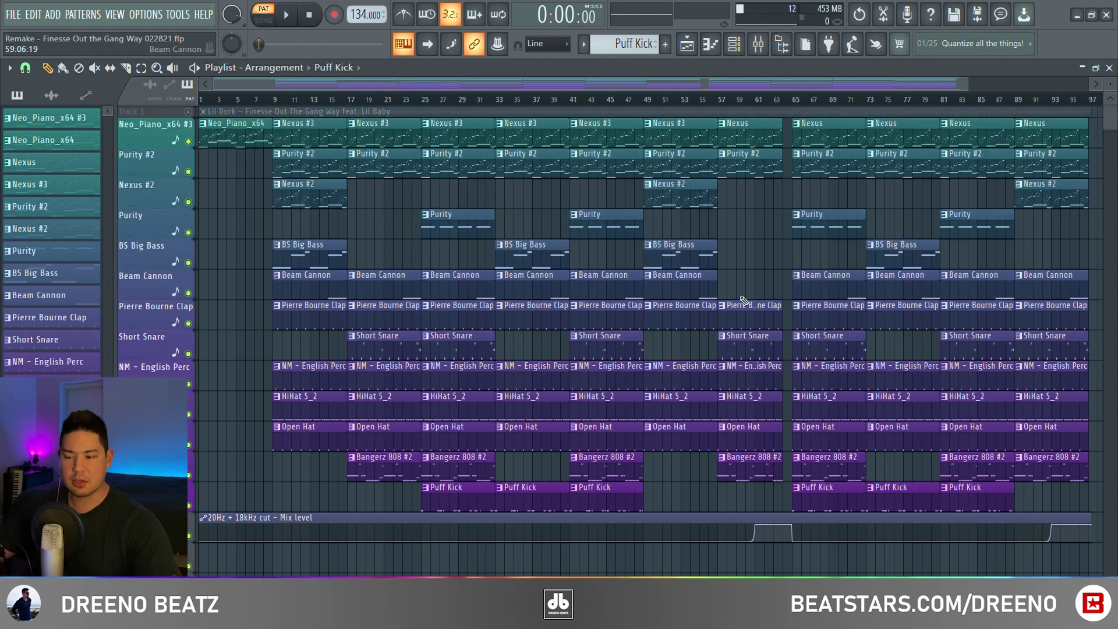
Select the arrangement section from bar 57 to bar 65 around the 20Hz + 18kHz cut automation.
double_click(763, 440)
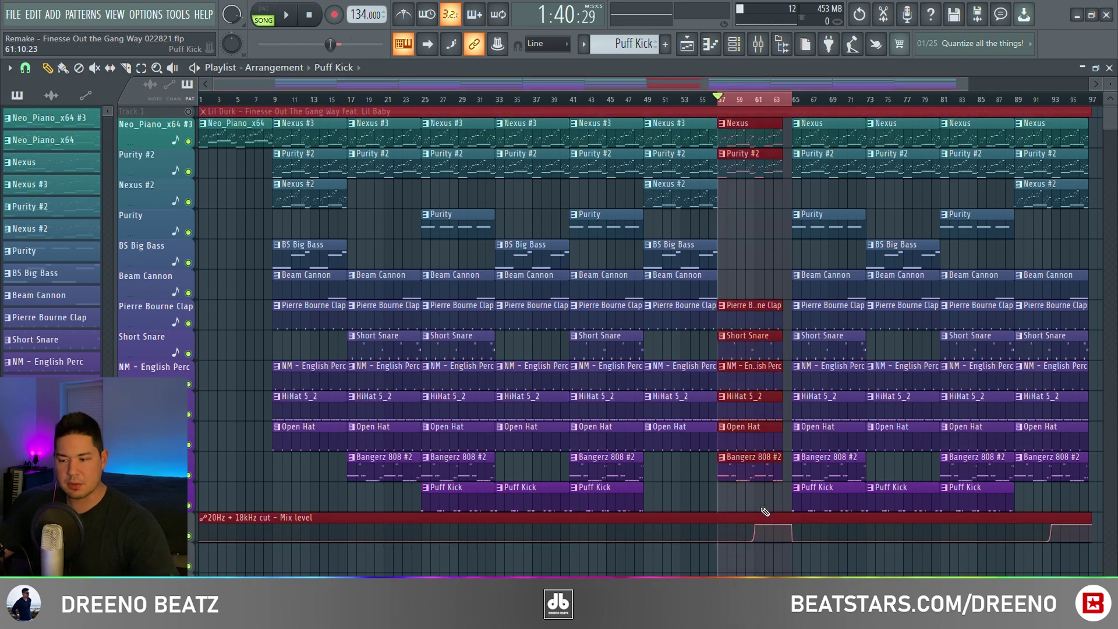